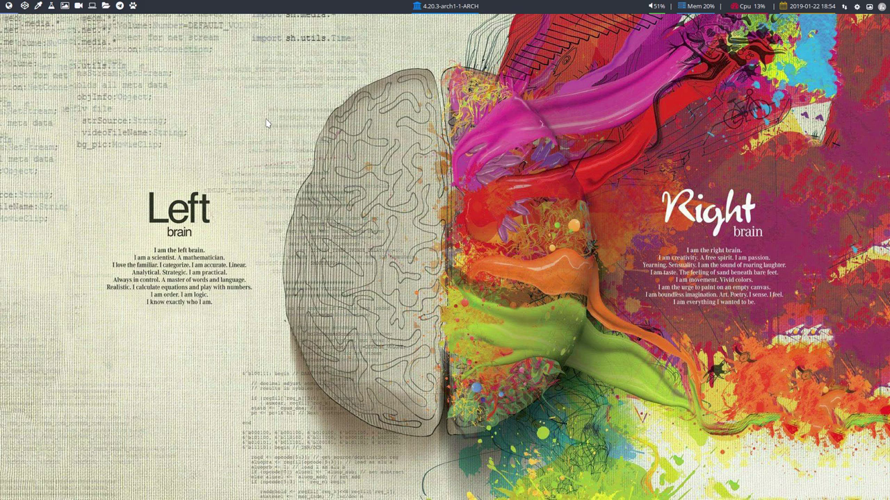
Switch to the workspace with xmonad.hs open in Atom and highlight the F3 inkscape and F2 atom keybinding lines
{"action": "left_click", "coordinate": [23, 7]}
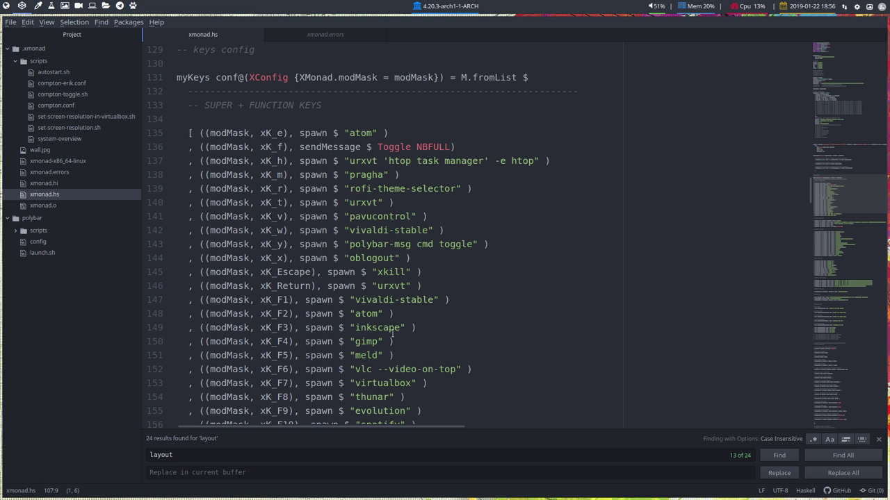
{"action": "left_click_drag", "start_coordinate": [417, 328], "coordinate": [199, 327]}
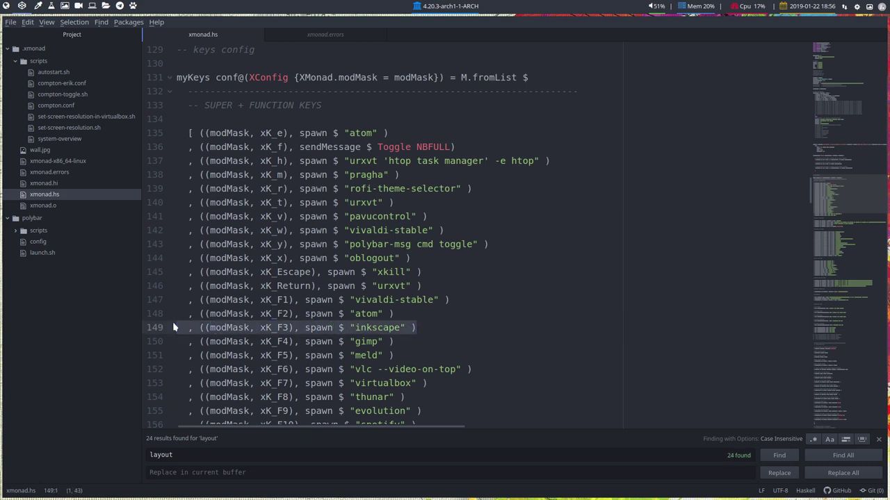
{"action": "left_click_drag", "start_coordinate": [395, 313], "coordinate": [181, 315]}
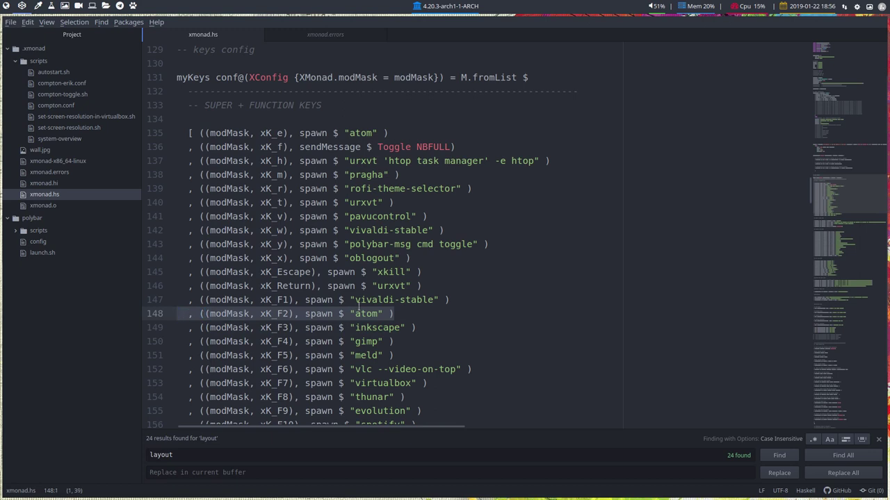
Replace atom with geany as the program started by the F2 keybinding on line 148 of xmonad.hs
{"action": "double_click", "coordinate": [364, 313]}
{"action": "type", "text": "geanry"}
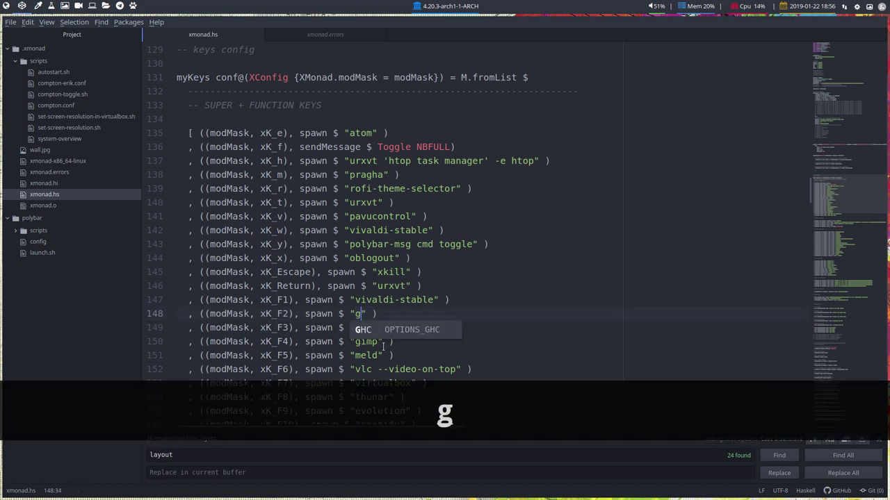
{"action": "key", "text": "BackSpace"}
{"action": "key", "text": "BackSpace"}
{"action": "type", "text": "y"}
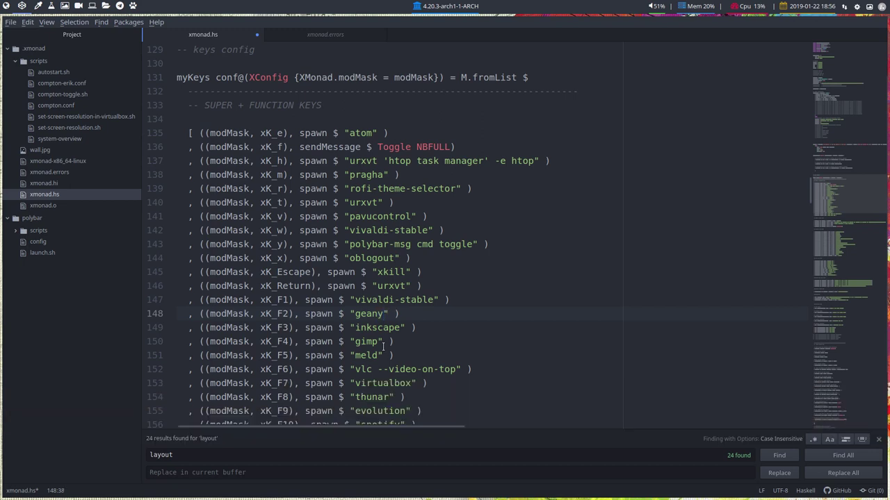
Undo the change of program in the F2 keybinding on line 148
{"action": "key", "text": "ctrl+z"}
{"action": "key", "text": "ctrl+z"}
{"action": "key", "text": "ctrl+z"}
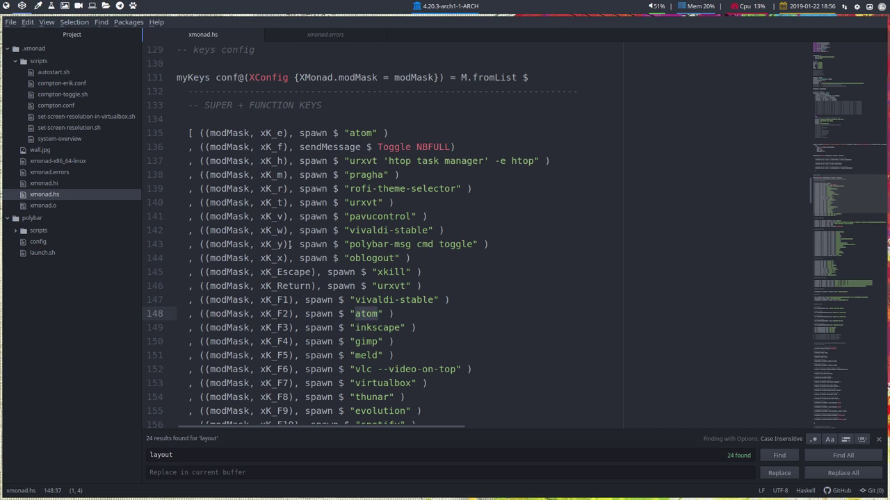
Examine the F-key bindings and the Super + Shift section, highlighting the modMask and xK_Return parts of its thunar binding
{"action": "scroll", "coordinate": [289, 244], "scroll_direction": "down", "scroll_amount": 5}
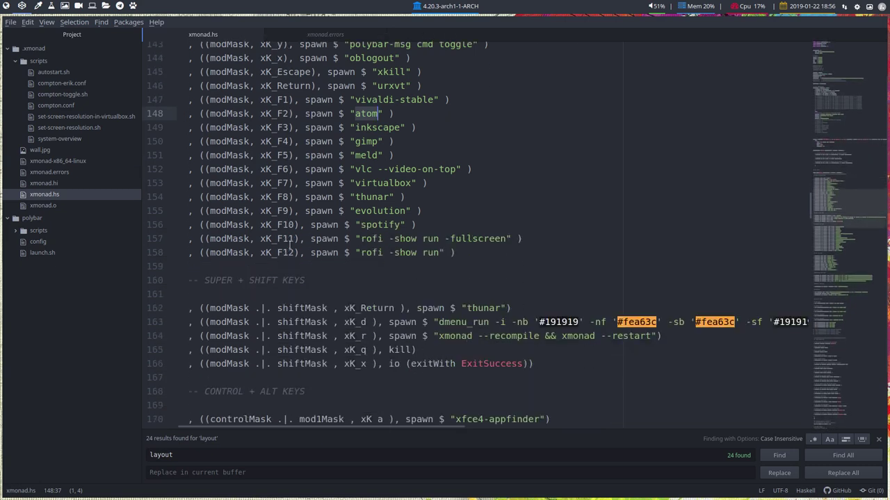
{"action": "scroll", "coordinate": [289, 244], "scroll_direction": "down", "scroll_amount": 1}
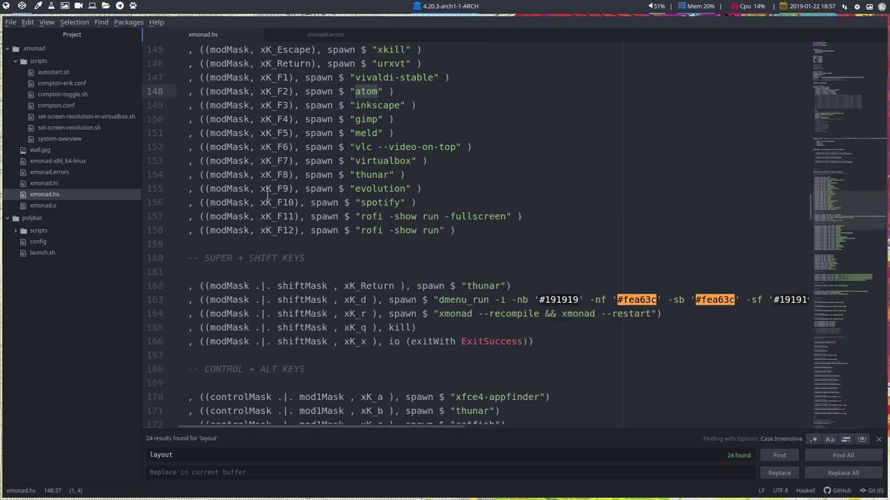
{"action": "double_click", "coordinate": [239, 190]}
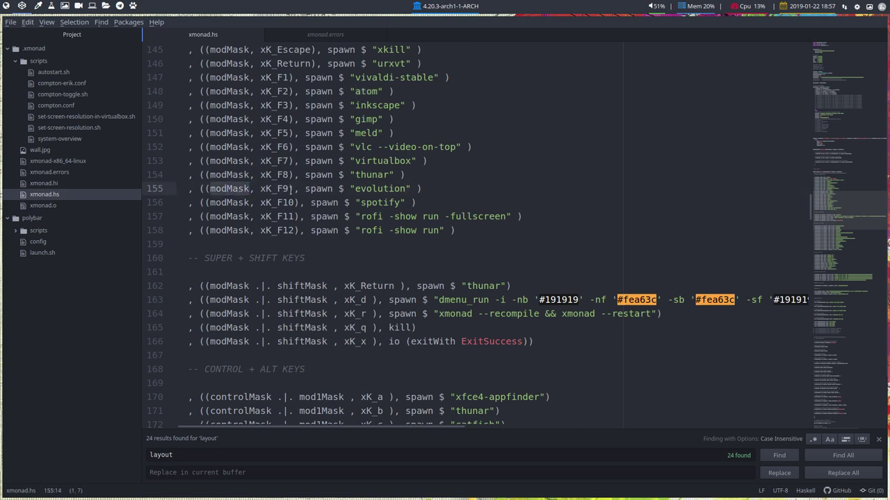
{"action": "scroll", "coordinate": [283, 300], "scroll_direction": "down", "scroll_amount": 3}
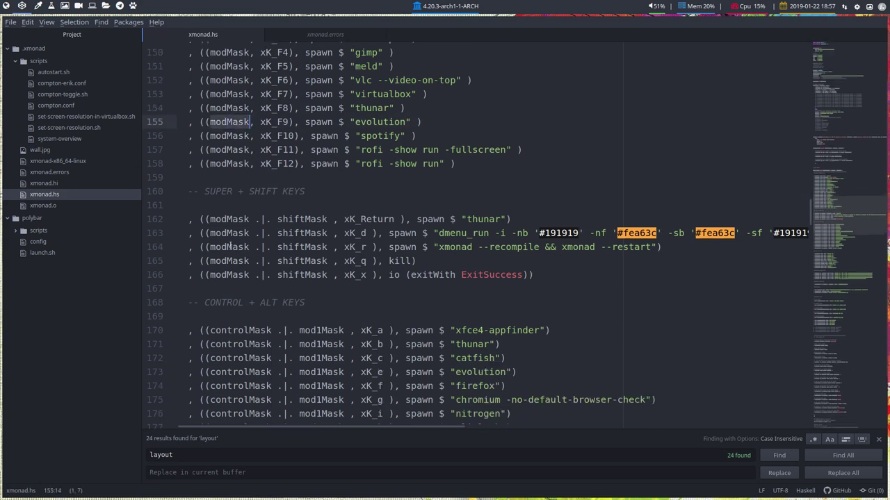
{"action": "double_click", "coordinate": [280, 218]}
{"action": "double_click", "coordinate": [229, 219]}
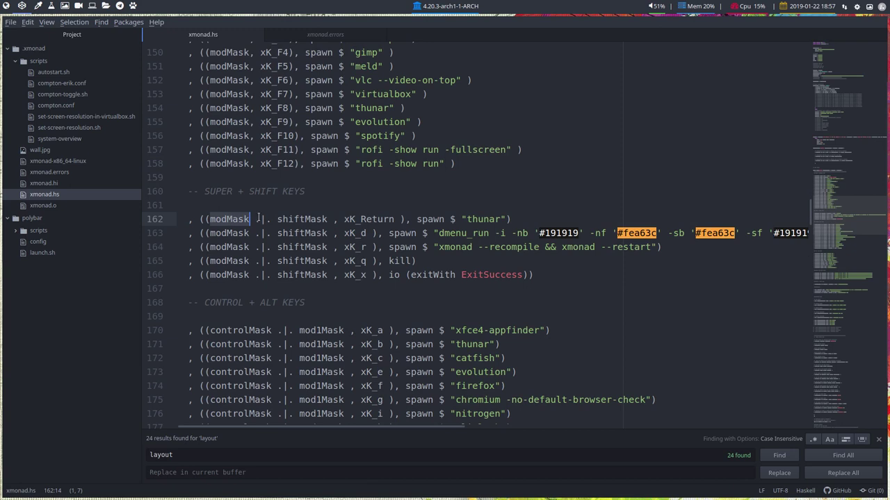
{"action": "left_click", "coordinate": [293, 219]}
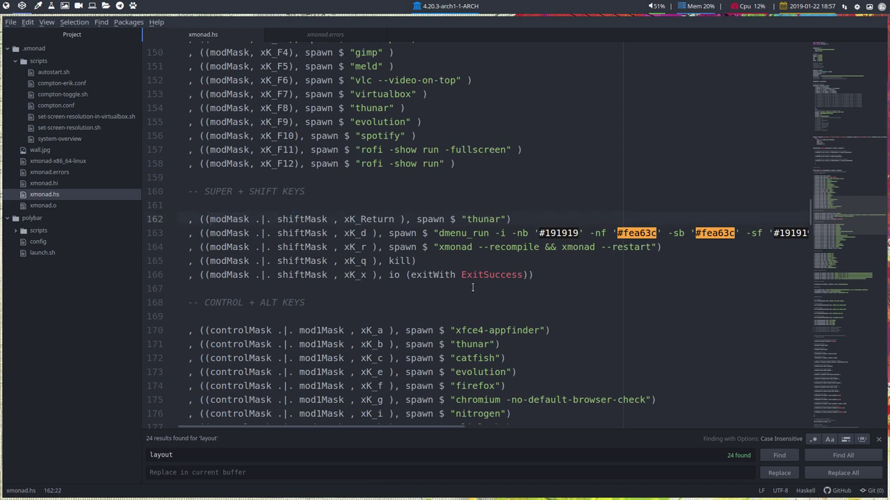
{"action": "double_click", "coordinate": [371, 220]}
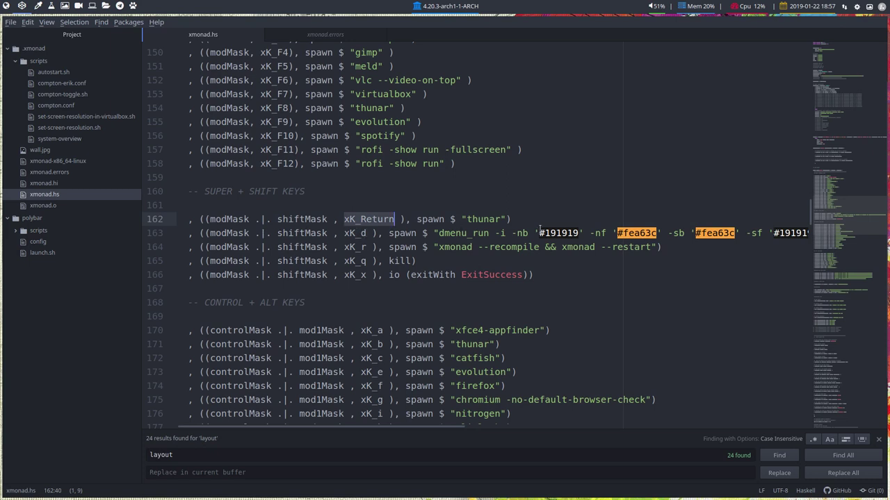
Try the dmenu and rofi run launchers through their keybindings and dismiss each one
{"action": "key", "text": "super+shift+d"}
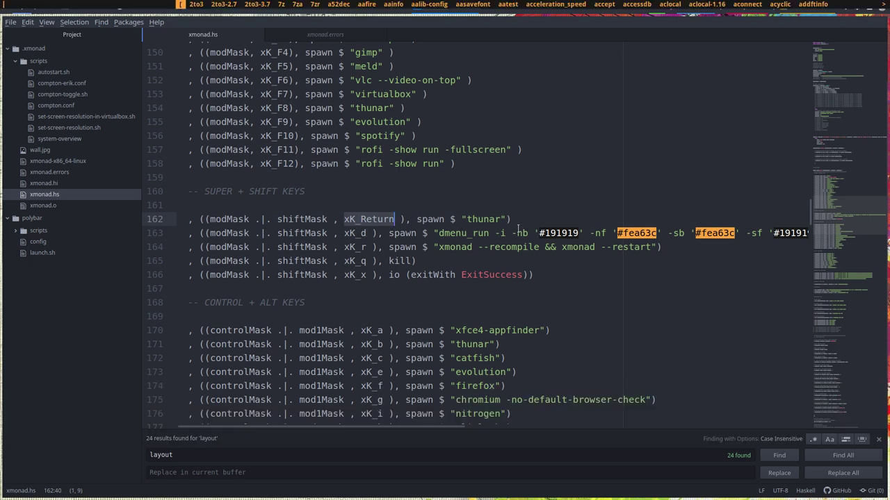
{"action": "key", "text": "Escape"}
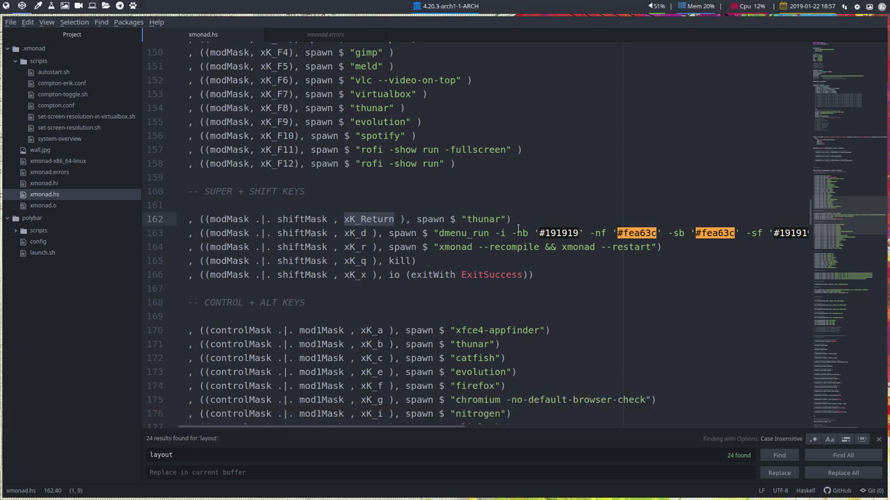
{"action": "key", "text": "super+F12"}
{"action": "key", "text": "Escape"}
Examine the bindings from the exit line through the Control + Alt, Alt and Variety with Pywal sections, highlighting wal on line 205
{"action": "left_click", "coordinate": [389, 279]}
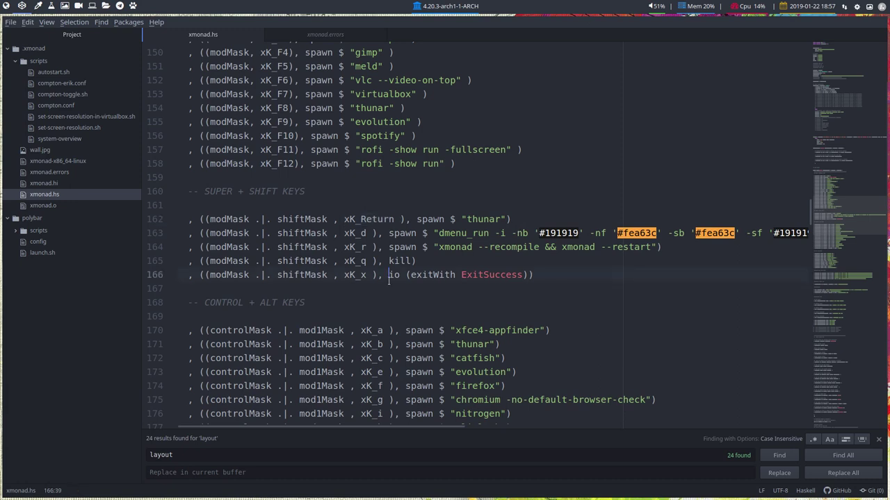
{"action": "scroll", "coordinate": [389, 279], "scroll_direction": "down", "scroll_amount": 3}
{"action": "scroll", "coordinate": [389, 279], "scroll_direction": "down", "scroll_amount": 3}
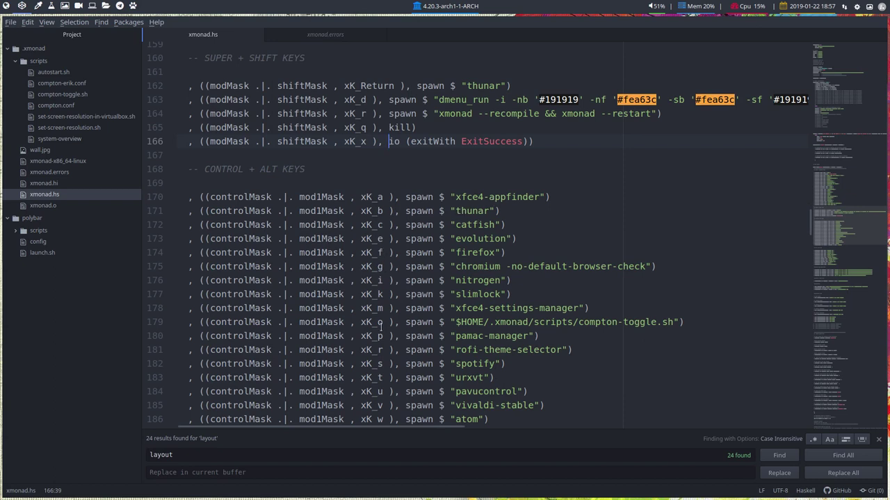
{"action": "scroll", "coordinate": [375, 367], "scroll_direction": "down", "scroll_amount": 4}
{"action": "scroll", "coordinate": [375, 367], "scroll_direction": "down", "scroll_amount": 3}
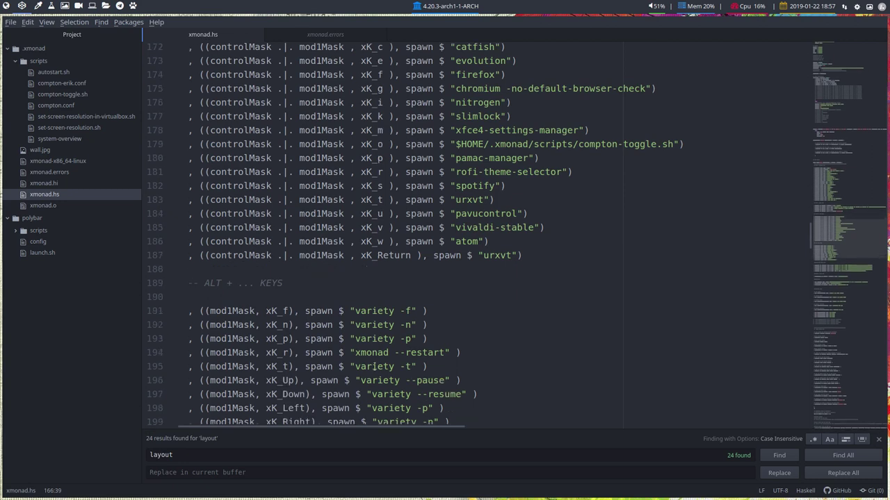
{"action": "scroll", "coordinate": [375, 367], "scroll_direction": "down", "scroll_amount": 2}
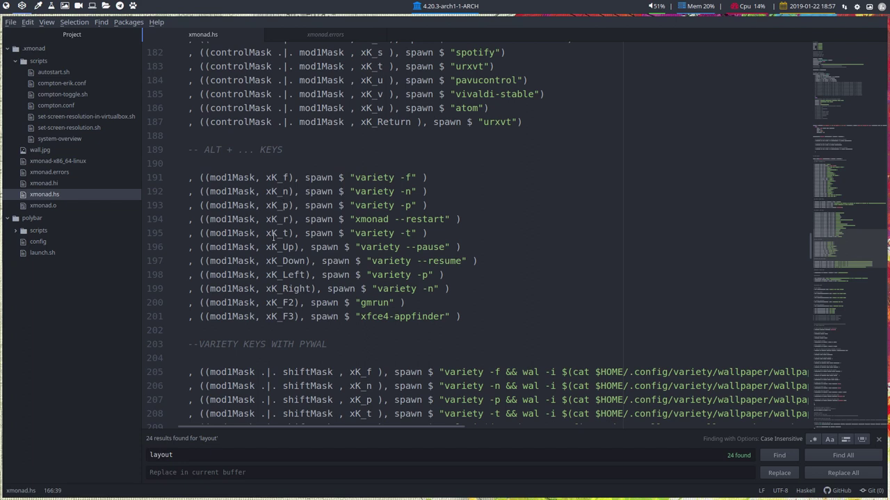
{"action": "scroll", "coordinate": [272, 236], "scroll_direction": "down", "scroll_amount": 4}
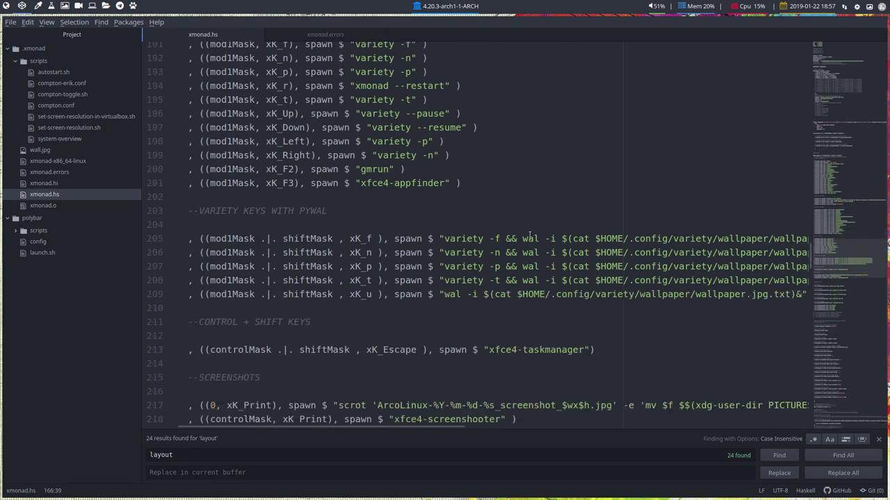
{"action": "left_click_drag", "start_coordinate": [523, 238], "coordinate": [540, 238]}
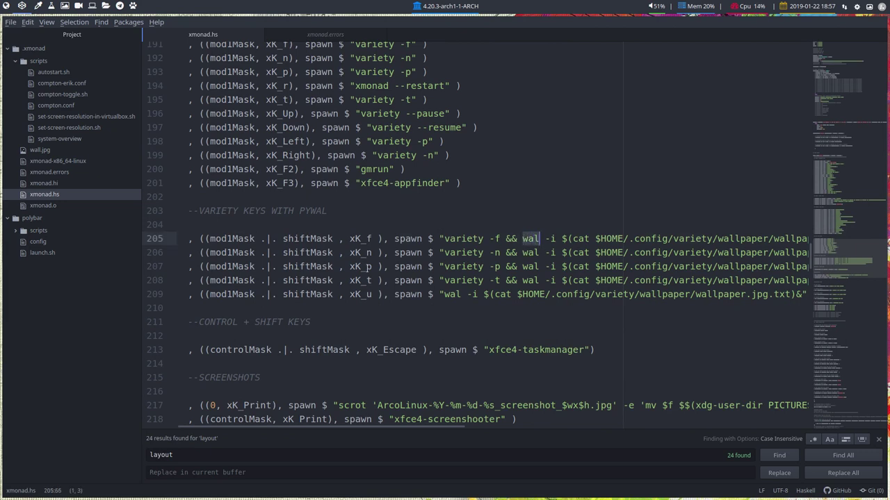
Go to the Control + Shift section, test its binding by launching the Xfce task manager, and close it
{"action": "scroll", "coordinate": [367, 268], "scroll_direction": "down", "scroll_amount": 2}
{"action": "scroll", "coordinate": [367, 268], "scroll_direction": "down", "scroll_amount": 4}
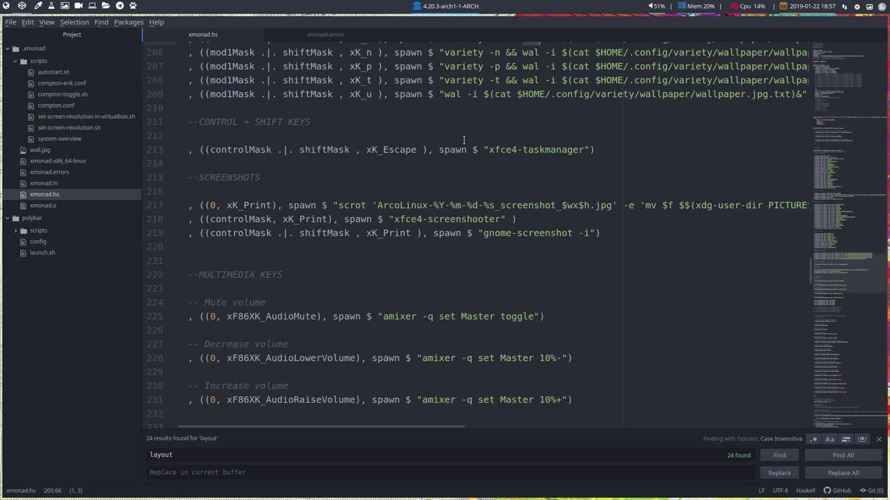
{"action": "key", "text": "ctrl+shift+Escape"}
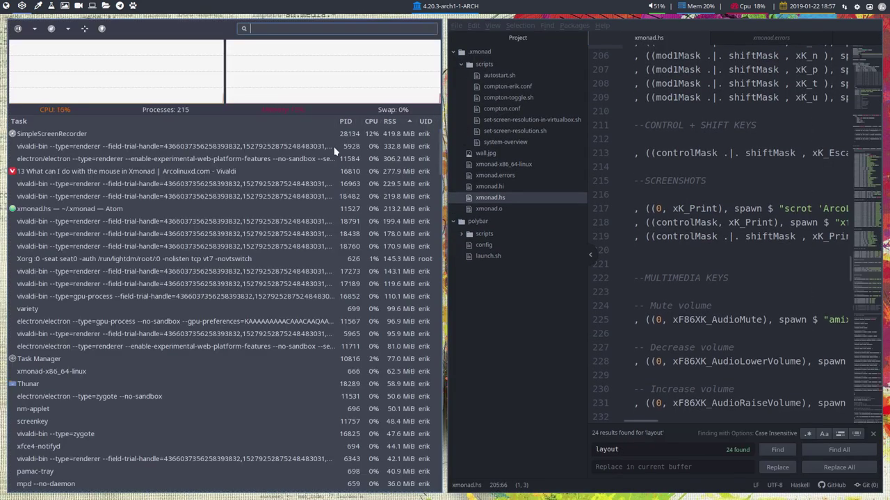
{"action": "key", "text": "super+shift+q"}
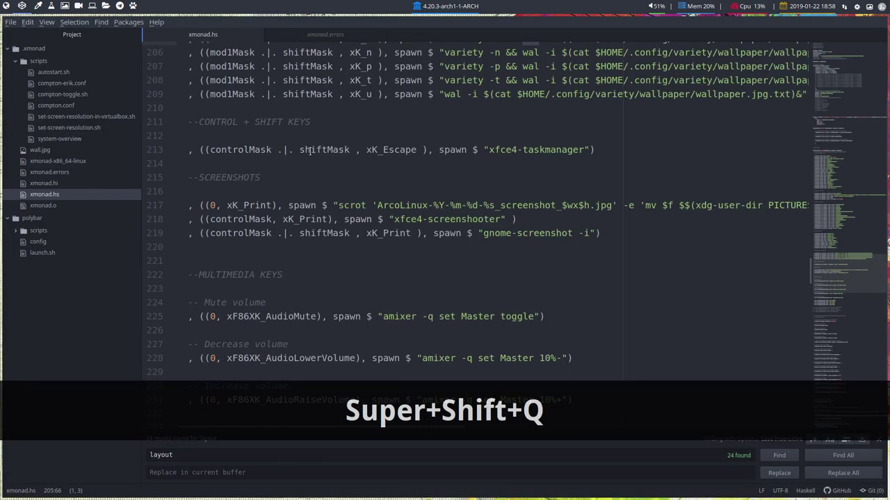
Examine the multimedia key bindings and highlight the commented-out playerctl block on lines 244 to 247
{"action": "scroll", "coordinate": [279, 202], "scroll_direction": "down", "scroll_amount": 5}
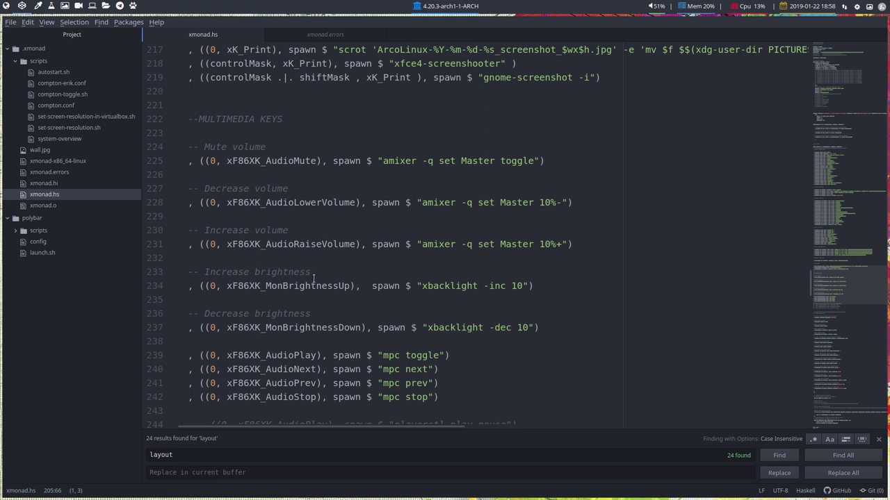
{"action": "scroll", "coordinate": [313, 278], "scroll_direction": "down", "scroll_amount": 3}
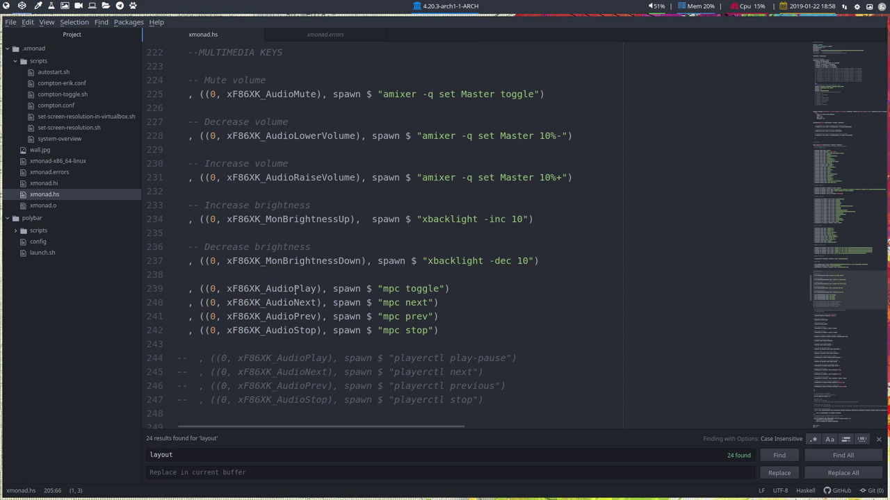
{"action": "scroll", "coordinate": [403, 250], "scroll_direction": "down", "scroll_amount": 3}
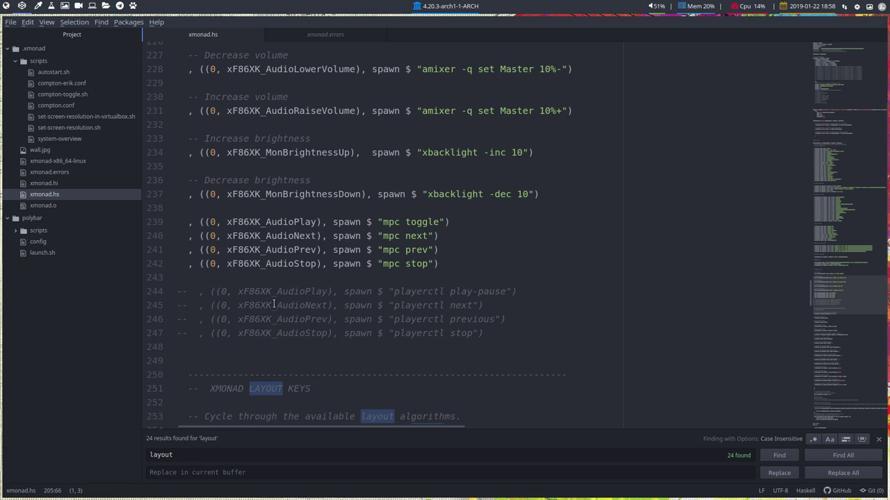
{"action": "left_click_drag", "start_coordinate": [487, 333], "coordinate": [163, 294]}
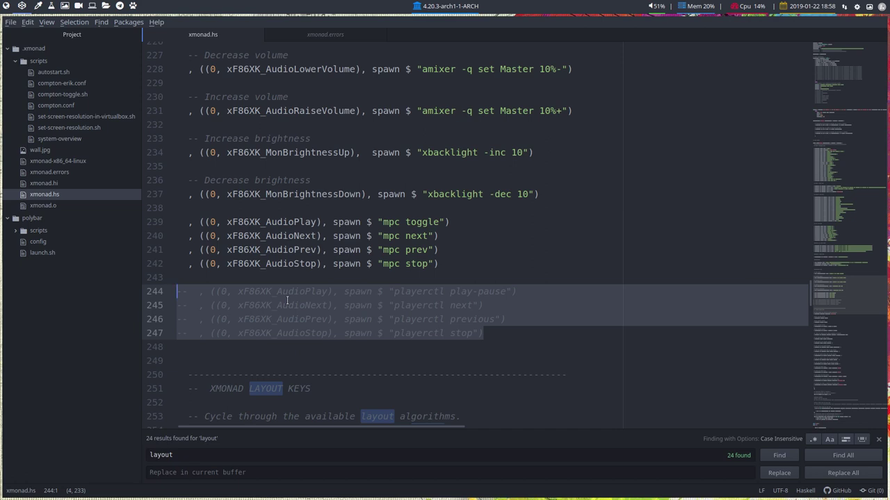
Comment out the mpc toggle binding on line 239 and uncomment the playerctl play-pause binding on line 244
{"action": "left_click", "coordinate": [197, 292]}
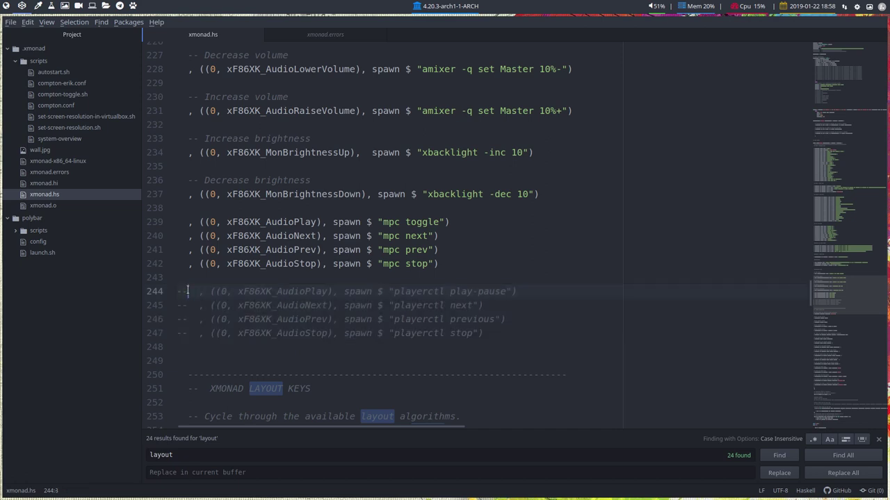
{"action": "left_click", "coordinate": [171, 224]}
{"action": "key", "text": "ctrl+slash"}
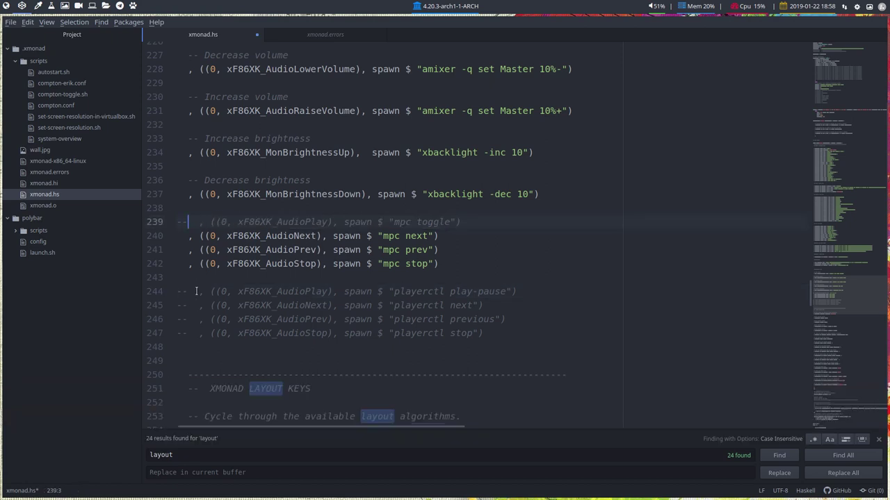
{"action": "left_click", "coordinate": [194, 292]}
{"action": "key", "text": "BackSpace"}
{"action": "key", "text": "BackSpace"}
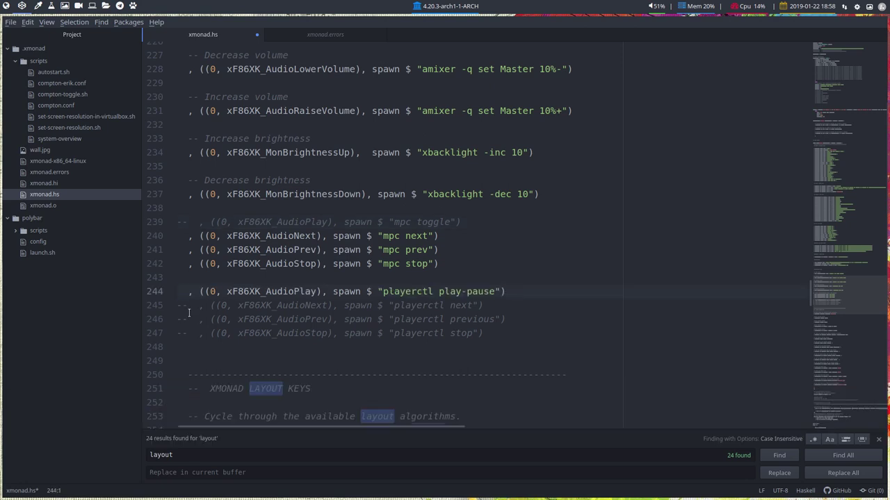
Undo the comment changes to the mpc toggle and playerctl play-pause bindings
{"action": "key", "text": "ctrl+z"}
{"action": "key", "text": "ctrl+z"}
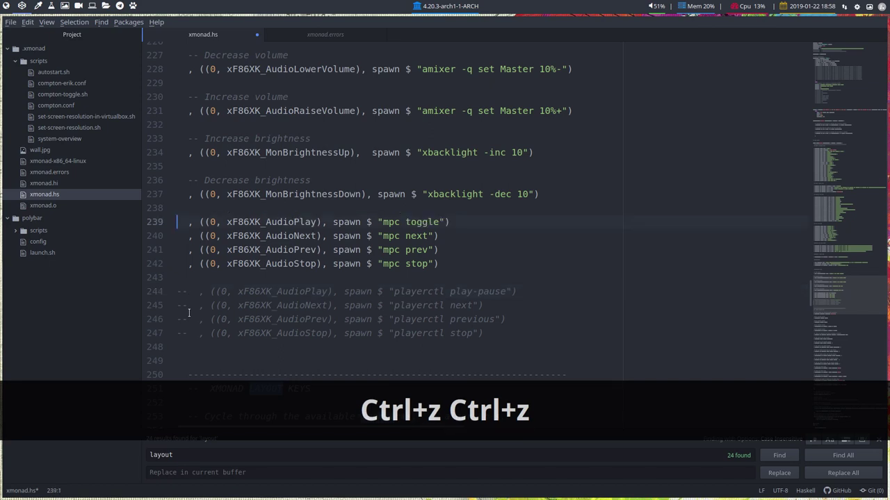
Look over the XMonad layout keys and review the earlier keybinding sections back up to Super + Shift
{"action": "scroll", "coordinate": [192, 312], "scroll_direction": "down", "scroll_amount": 3}
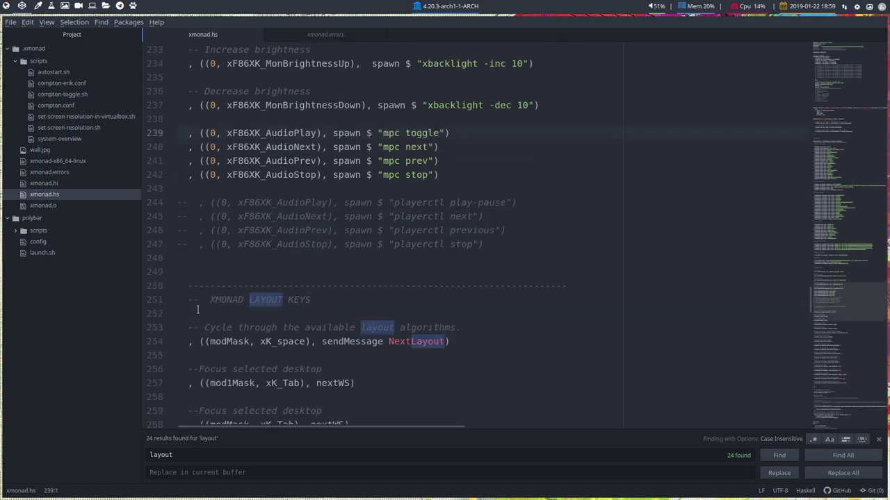
{"action": "scroll", "coordinate": [197, 309], "scroll_direction": "down", "scroll_amount": 2}
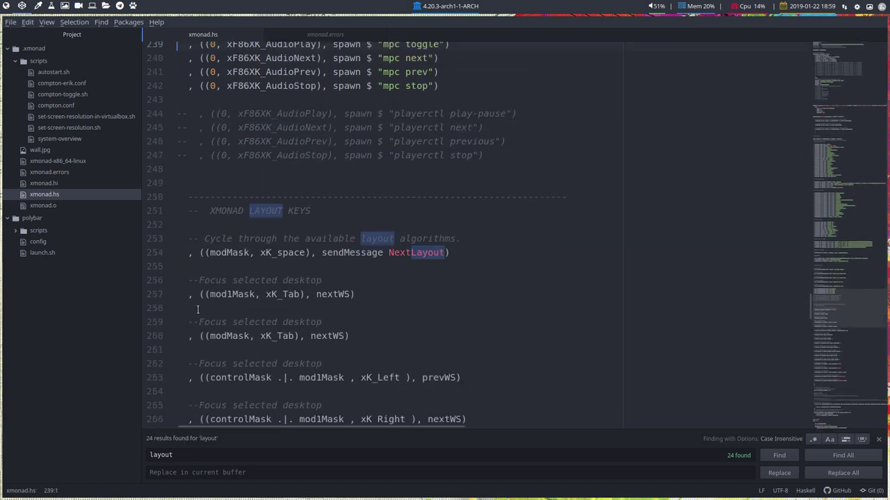
{"action": "scroll", "coordinate": [197, 310], "scroll_direction": "up", "scroll_amount": 3}
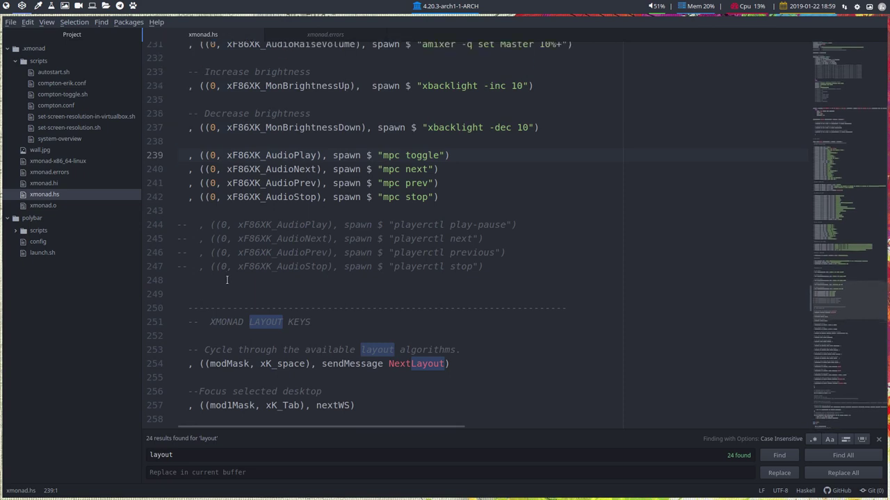
{"action": "scroll", "coordinate": [250, 251], "scroll_direction": "up", "scroll_amount": 5}
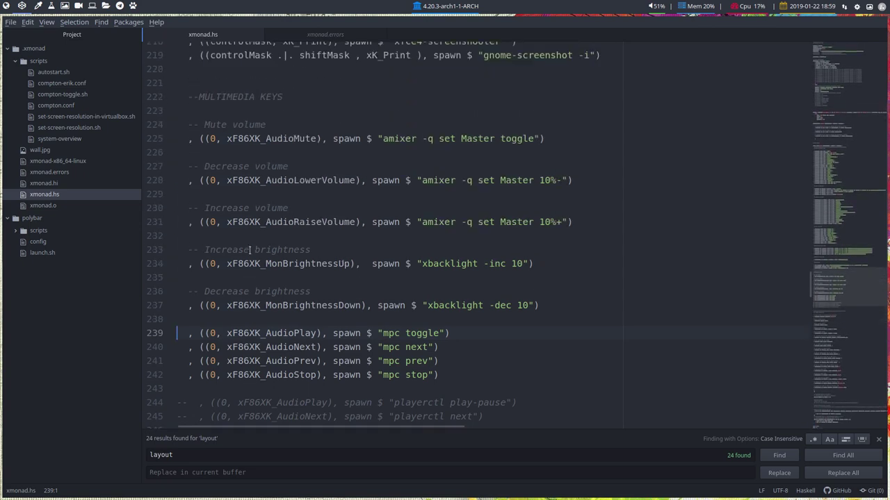
{"action": "scroll", "coordinate": [249, 250], "scroll_direction": "up", "scroll_amount": 10}
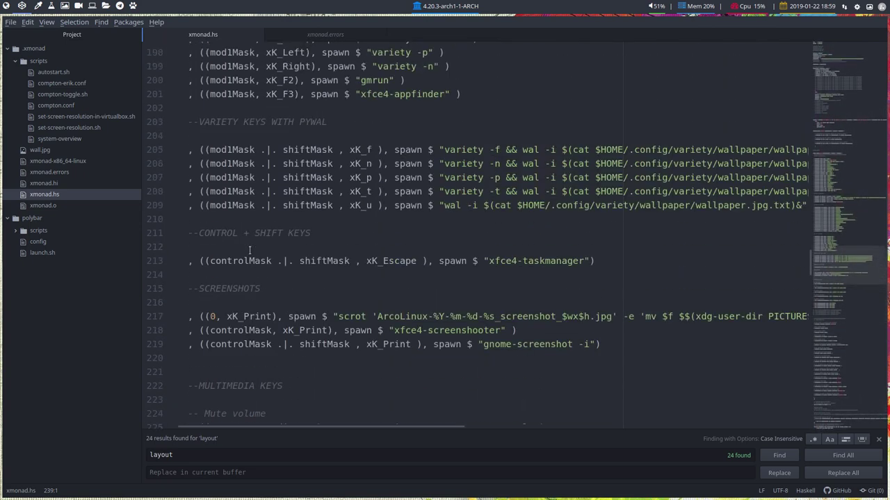
{"action": "scroll", "coordinate": [249, 251], "scroll_direction": "up", "scroll_amount": 4}
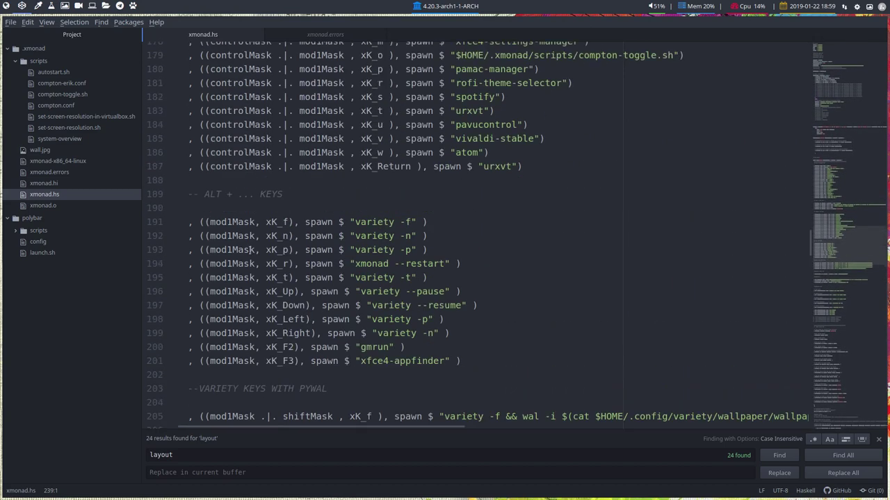
{"action": "scroll", "coordinate": [250, 251], "scroll_direction": "up", "scroll_amount": 7}
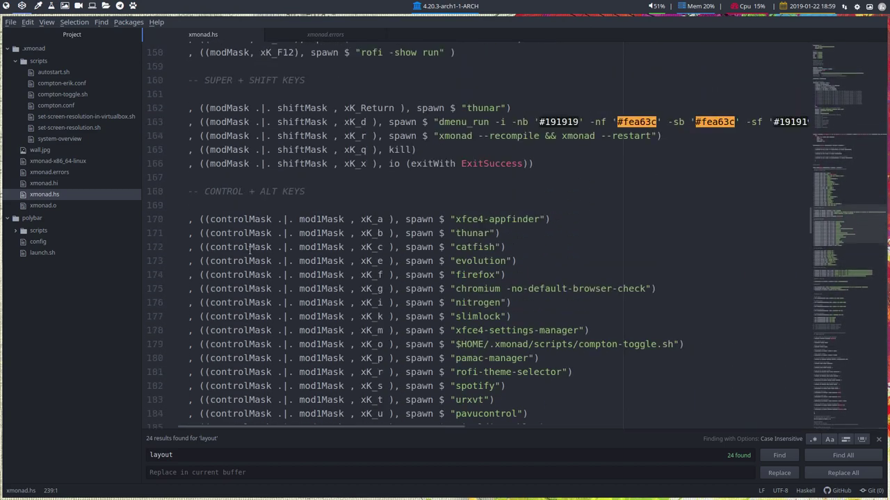